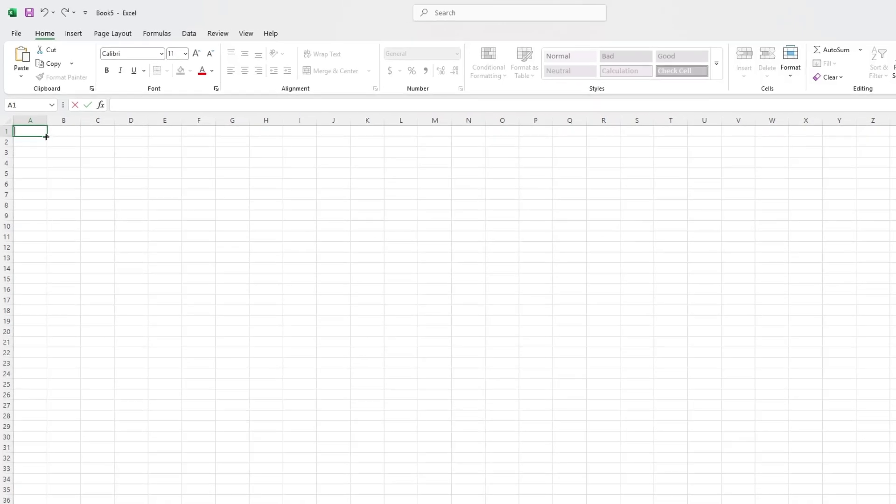
- Select the A1:G8 area, then select whole columns A through G
{"action": "left_click_drag", "start_coordinate": [48, 136], "coordinate": [160, 157]}
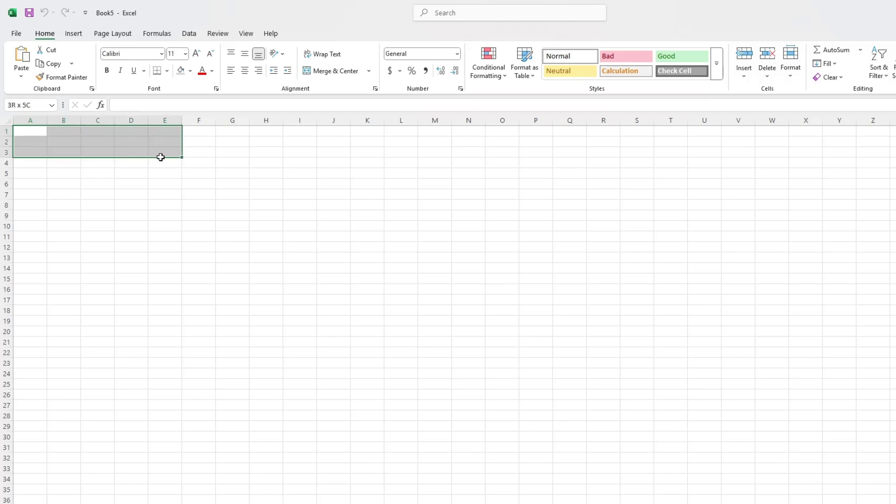
{"action": "left_click_drag", "start_coordinate": [160, 156], "coordinate": [227, 199]}
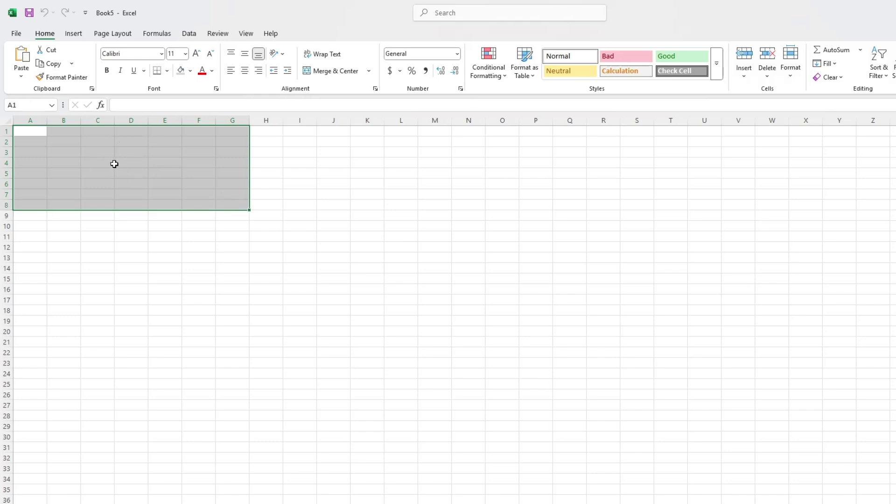
{"action": "left_click_drag", "start_coordinate": [35, 122], "coordinate": [225, 120]}
- Set columns A–G to a column width of 15
{"action": "right_click", "coordinate": [225, 121]}
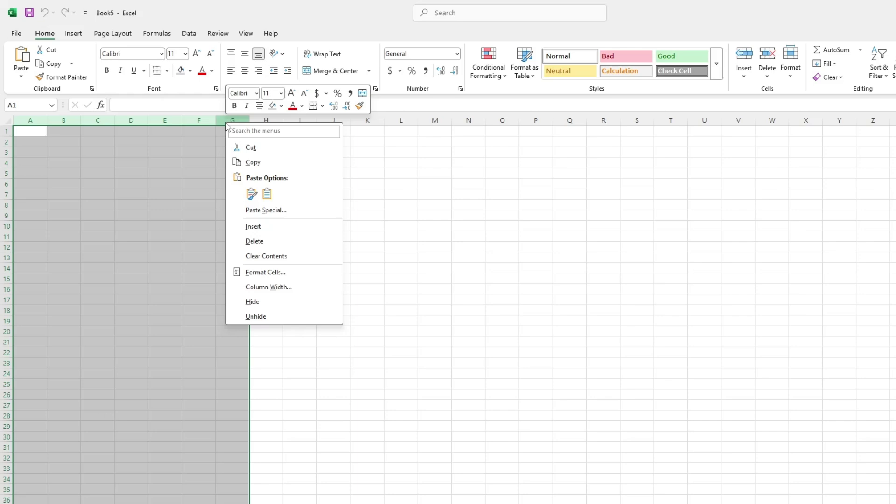
{"action": "left_click", "coordinate": [262, 286]}
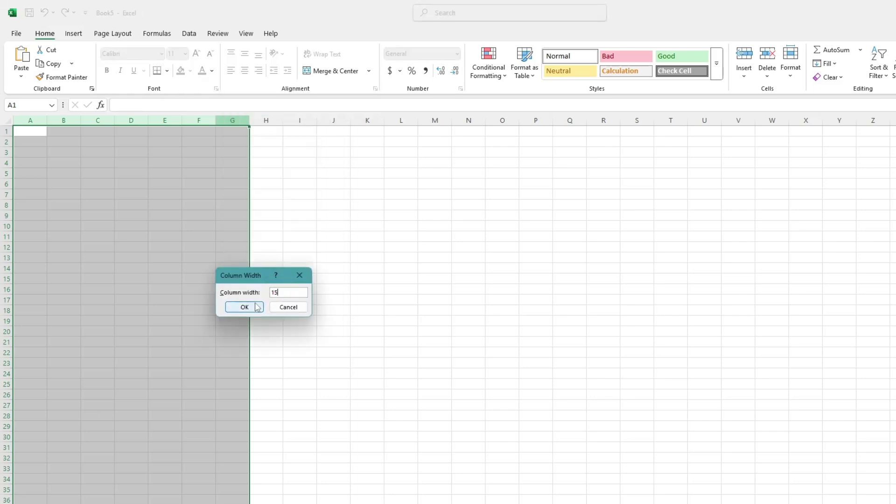
{"action": "left_click", "coordinate": [256, 309]}
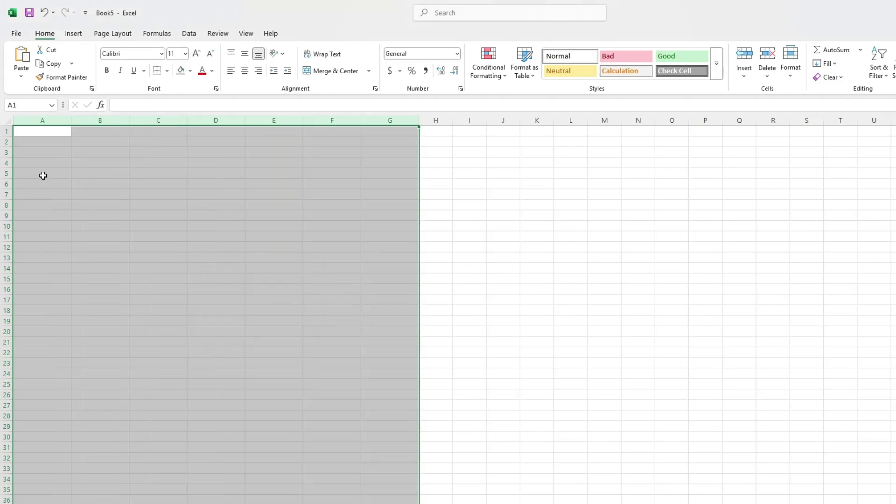
- Set rows 4 through 8 to a row height of 60
{"action": "left_click", "coordinate": [7, 163]}
{"action": "left_click_drag", "start_coordinate": [10, 162], "coordinate": [8, 205]}
{"action": "right_click", "coordinate": [4, 174]}
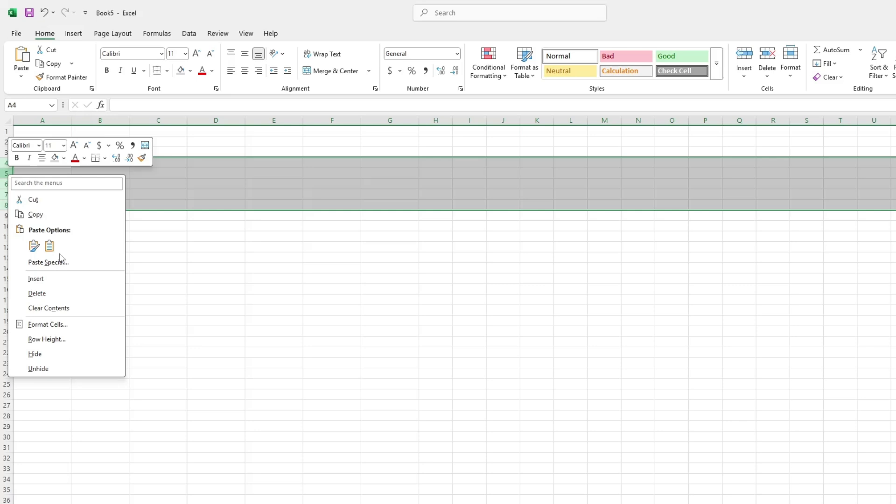
{"action": "left_click", "coordinate": [60, 340]}
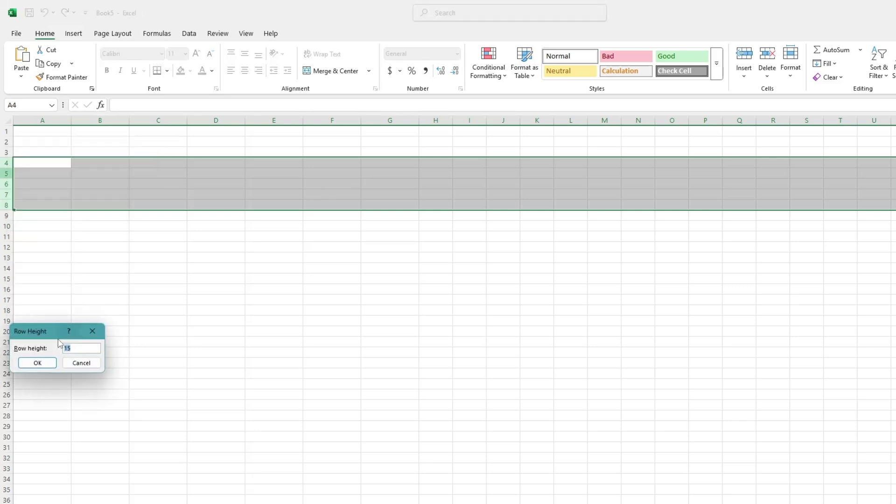
{"action": "type", "text": "60"}
{"action": "left_click", "coordinate": [37, 363]}
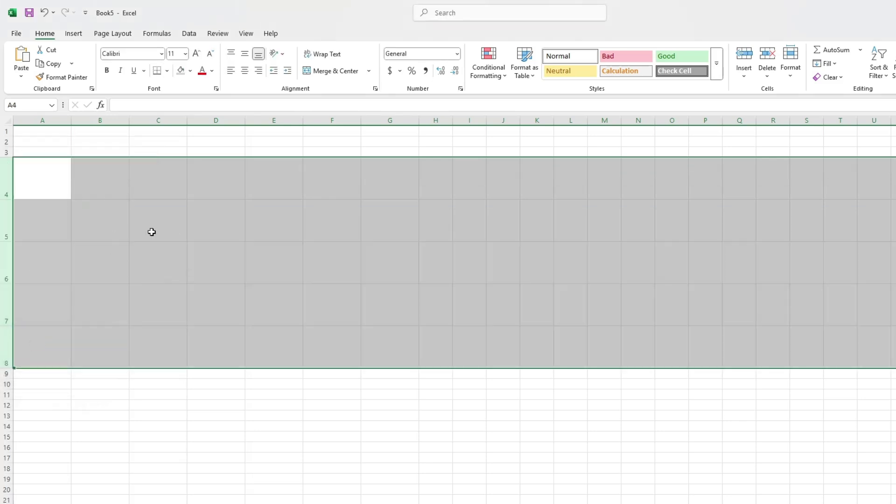
{"action": "left_click", "coordinate": [149, 232]}
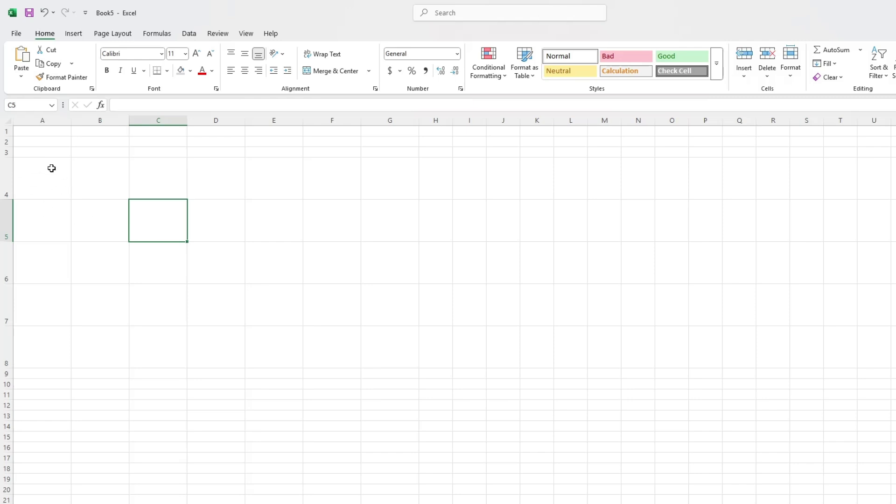
- Fill the calendar block A1:G8 with a light grey theme colour
{"action": "left_click_drag", "start_coordinate": [22, 132], "coordinate": [402, 338]}
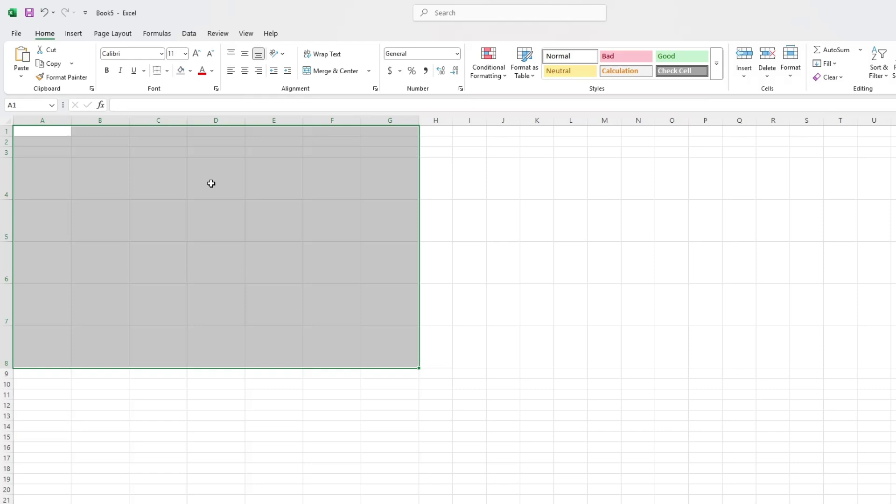
{"action": "left_click", "coordinate": [190, 71]}
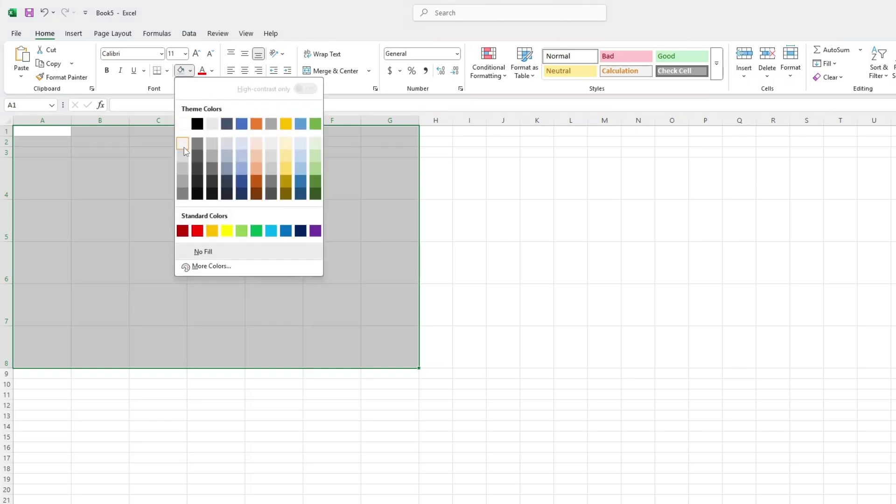
{"action": "left_click", "coordinate": [183, 145]}
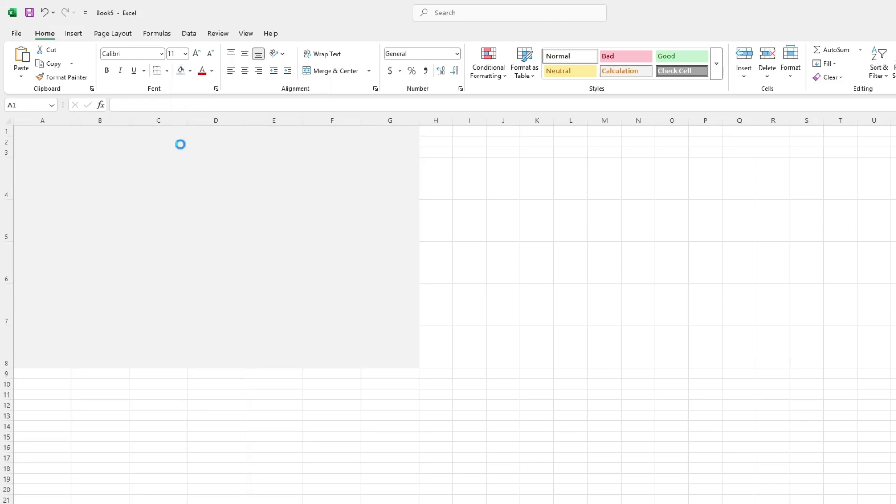
{"action": "left_click", "coordinate": [216, 196]}
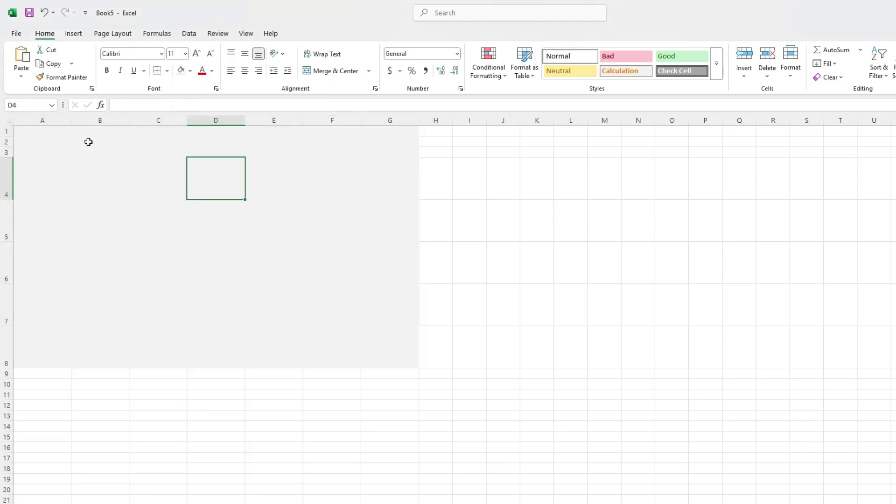
- Apply All Borders to A2:G8, then select the title row A1:G1
{"action": "left_click_drag", "start_coordinate": [37, 138], "coordinate": [394, 336]}
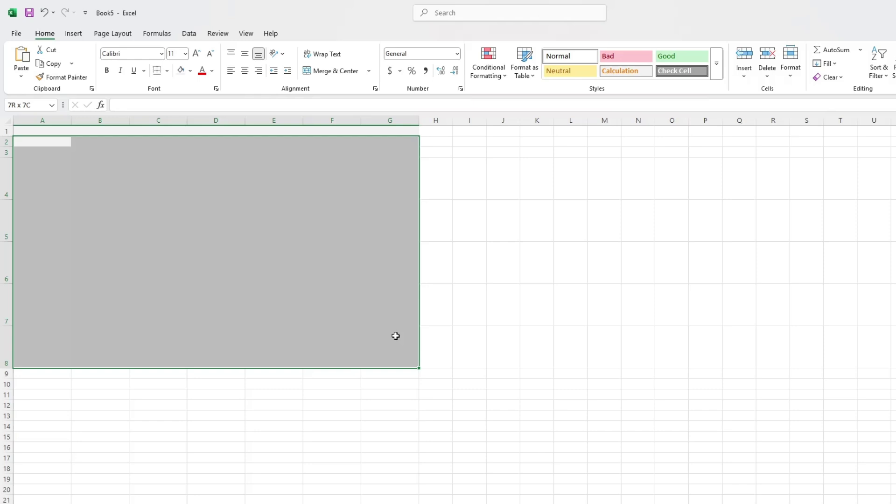
{"action": "left_click", "coordinate": [167, 71]}
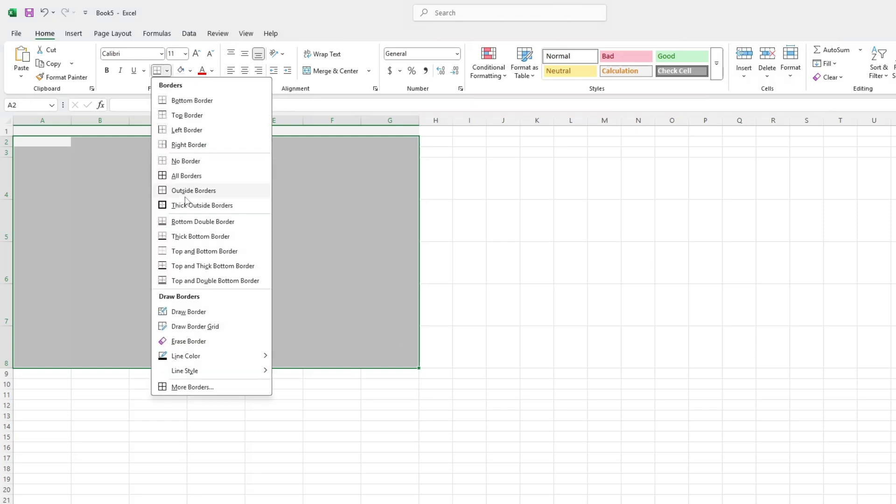
{"action": "left_click", "coordinate": [186, 176]}
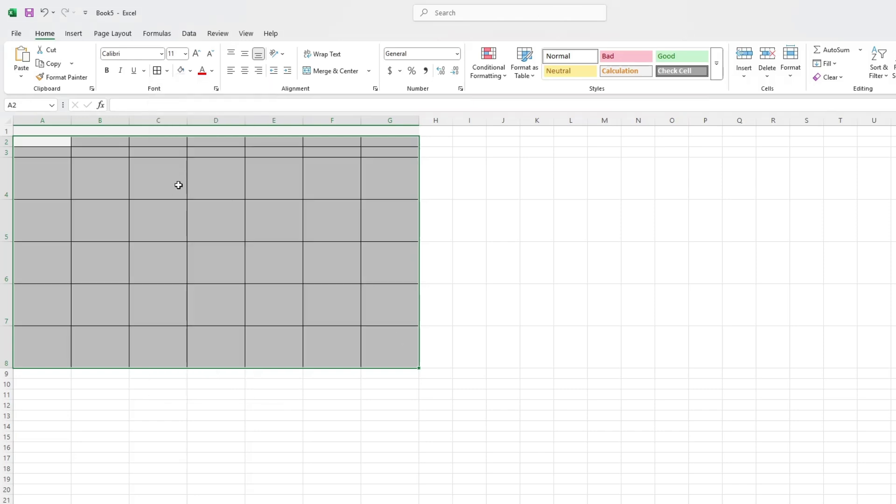
{"action": "left_click", "coordinate": [178, 186]}
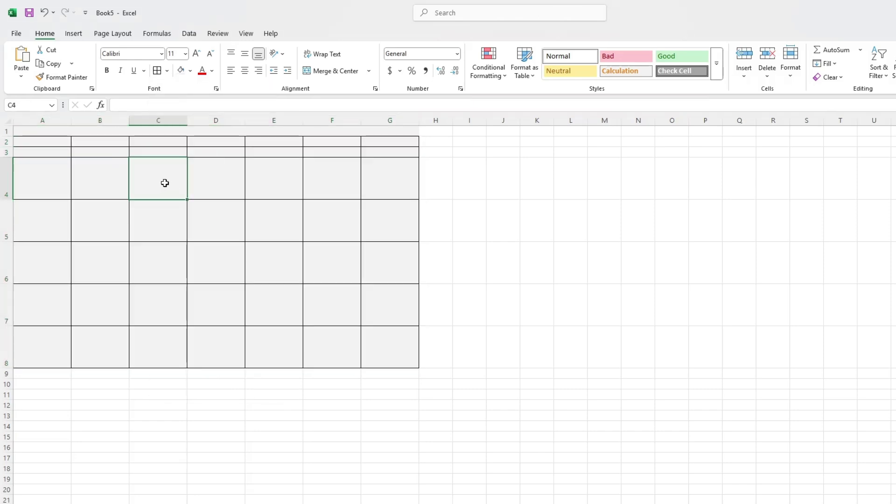
{"action": "left_click", "coordinate": [35, 133]}
{"action": "left_click_drag", "start_coordinate": [36, 135], "coordinate": [59, 132]}
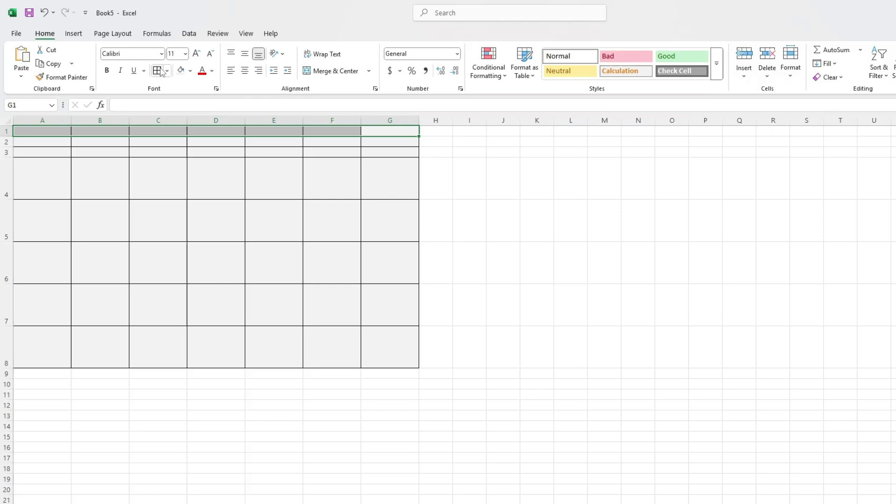
- Enter the weekday headings Sunday, Monday, Tuesday, Wednesday and Thursday in A3 to E3
{"action": "left_click", "coordinate": [190, 170]}
{"action": "left_click", "coordinate": [42, 149]}
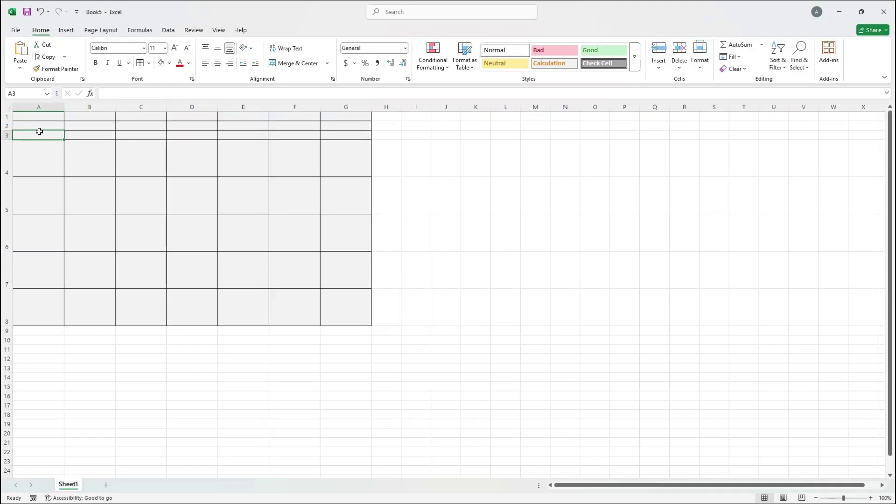
{"action": "type", "text": "Sunday"}
{"action": "left_click", "coordinate": [87, 135]}
{"action": "type", "text": "Monday"}
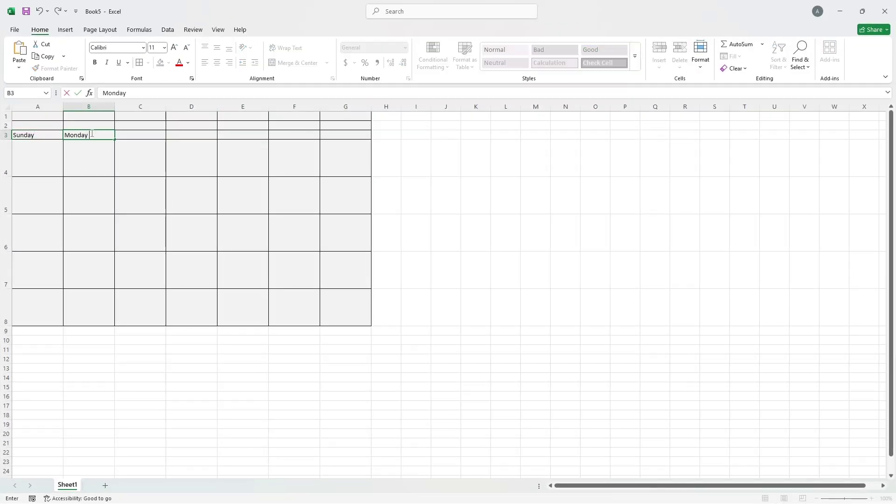
{"action": "left_click", "coordinate": [128, 134]}
{"action": "type", "text": "tueesay"}
{"action": "left_click", "coordinate": [183, 134]}
{"action": "type", "text": "wednesday"}
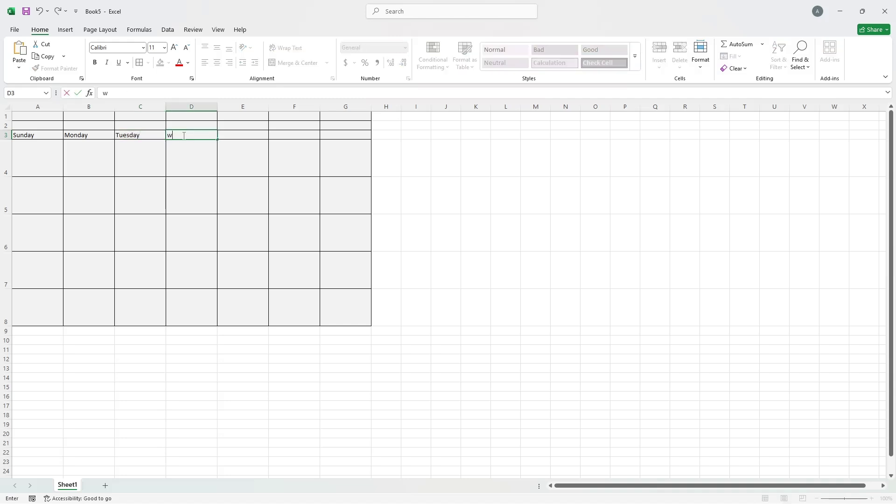
{"action": "left_click", "coordinate": [240, 136]}
{"action": "type", "text": "thursdaqy"}
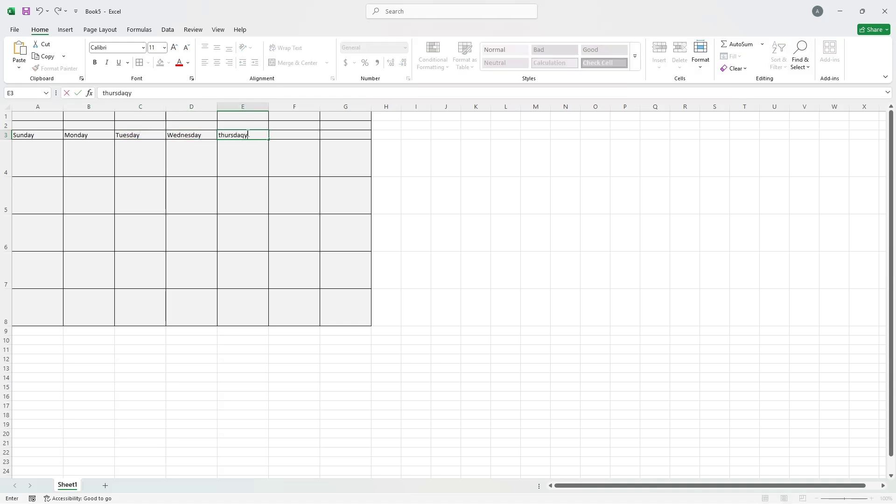
- Add Friday and Saturday in F3 and G3, discard the stray entry, and select A1
{"action": "left_click", "coordinate": [276, 134]}
{"action": "type", "text": "friday"}
{"action": "key", "text": "Tab"}
{"action": "type", "text": "saturday"}
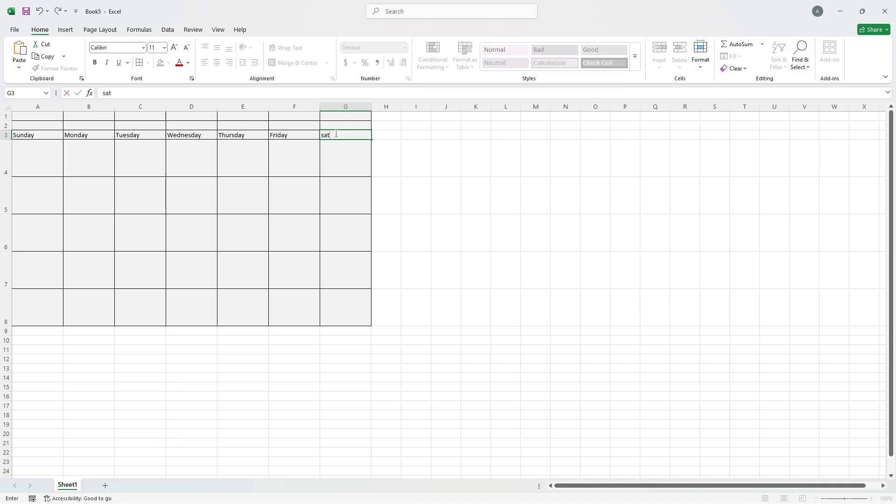
{"action": "left_click", "coordinate": [278, 154]}
{"action": "type", "text": "["}
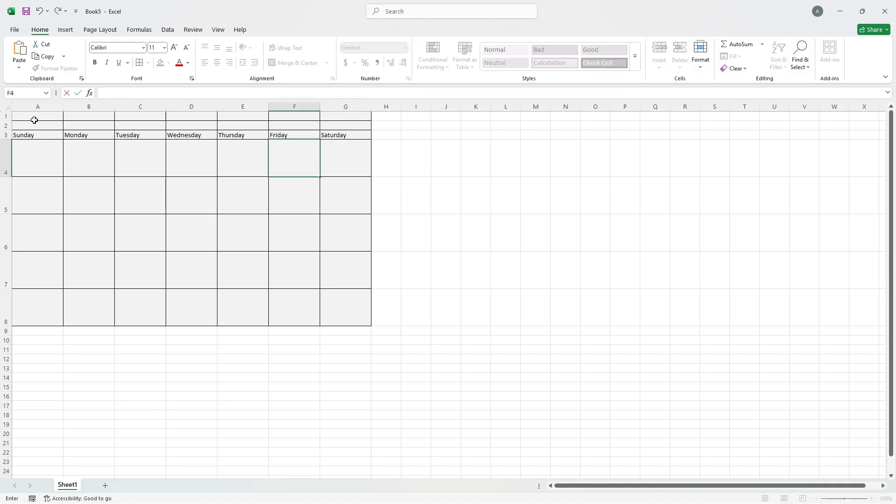
{"action": "left_click", "coordinate": [19, 115]}
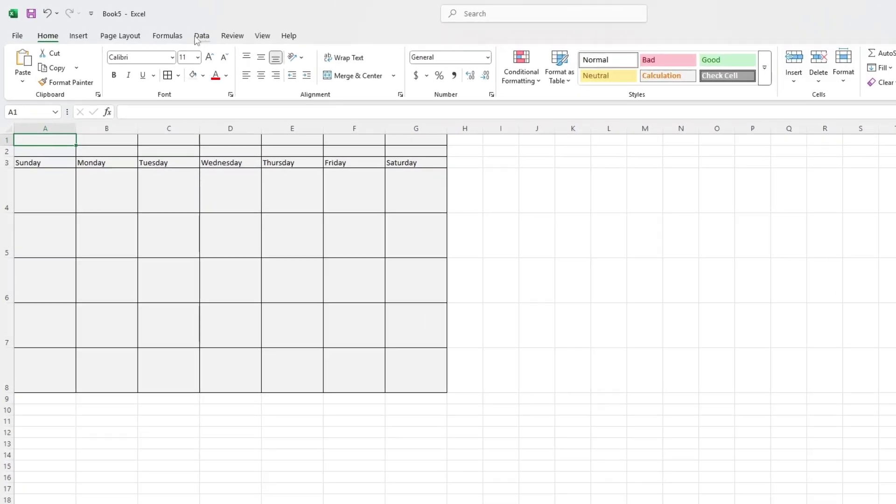
- Open Data Validation for A1 and set Allow to List
{"action": "left_click", "coordinate": [201, 35]}
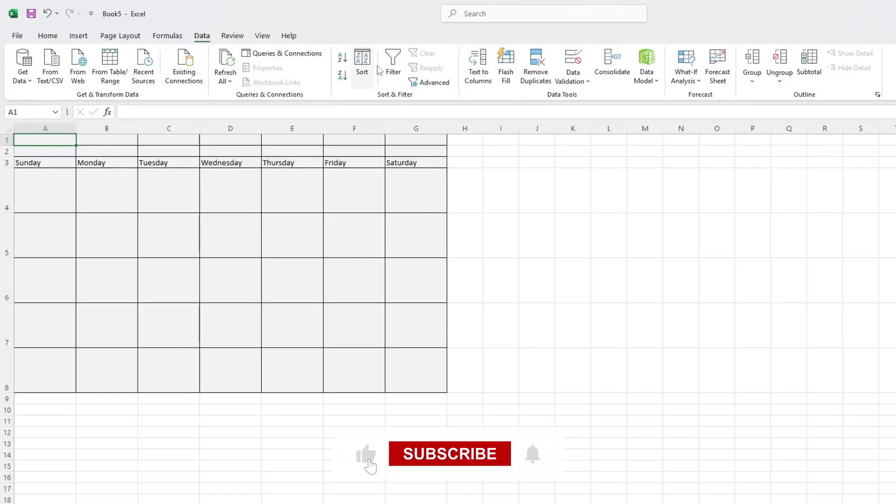
{"action": "left_click", "coordinate": [574, 63]}
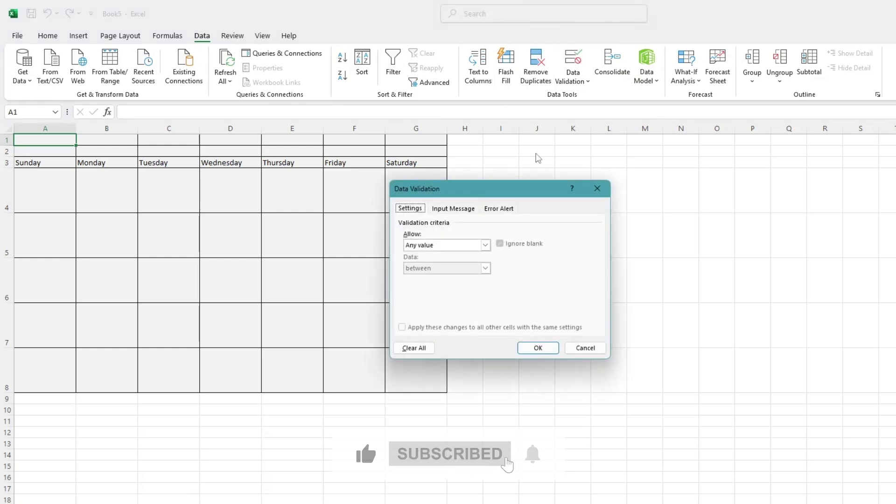
{"action": "left_click", "coordinate": [485, 245]}
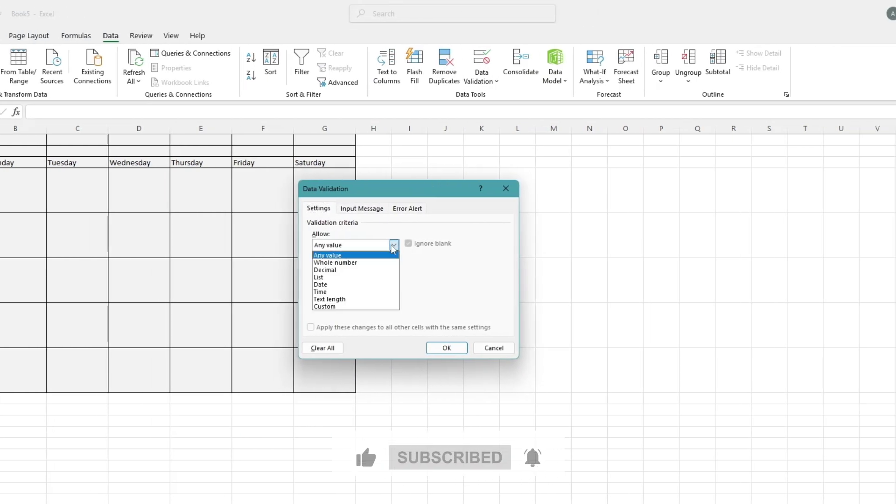
{"action": "left_click", "coordinate": [324, 279]}
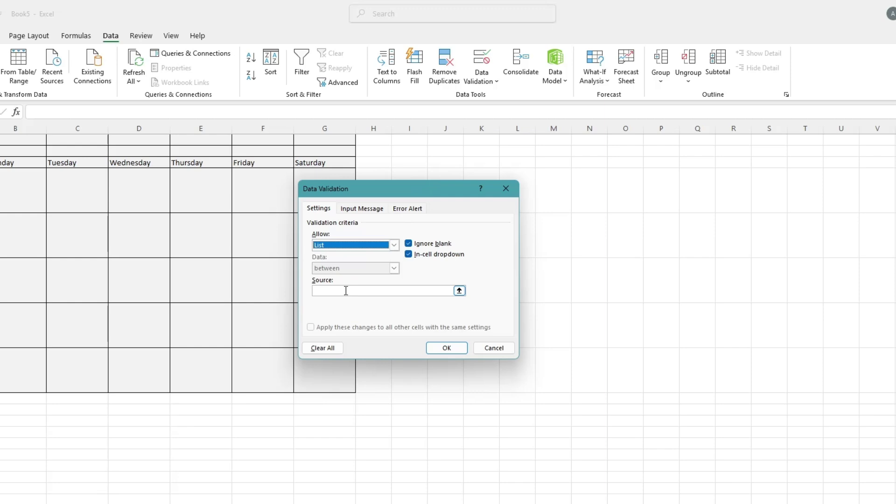
{"action": "left_click", "coordinate": [343, 290]}
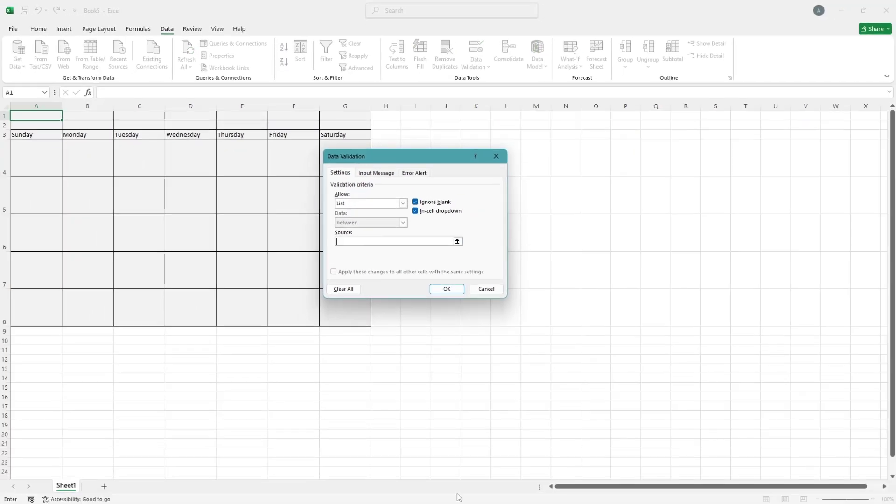
- Copy the January–December month names from Notepad into the validation Source box
{"action": "left_click", "coordinate": [451, 502]}
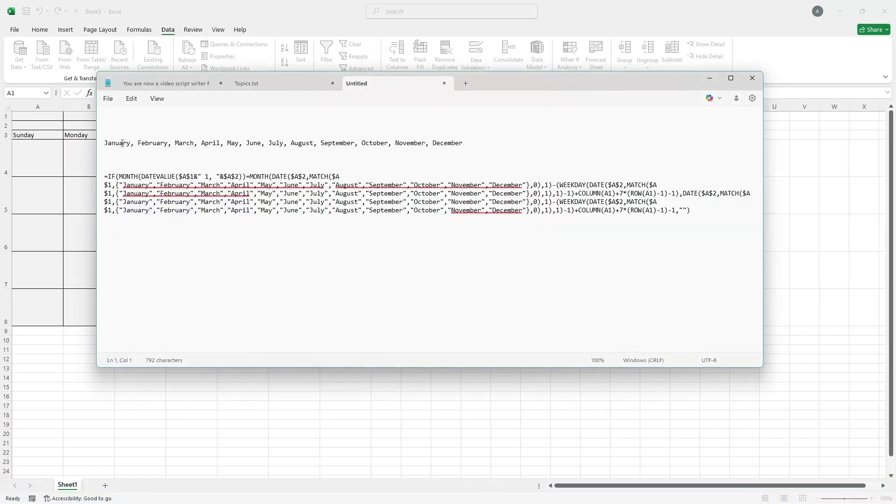
{"action": "left_click_drag", "start_coordinate": [105, 143], "coordinate": [461, 143]}
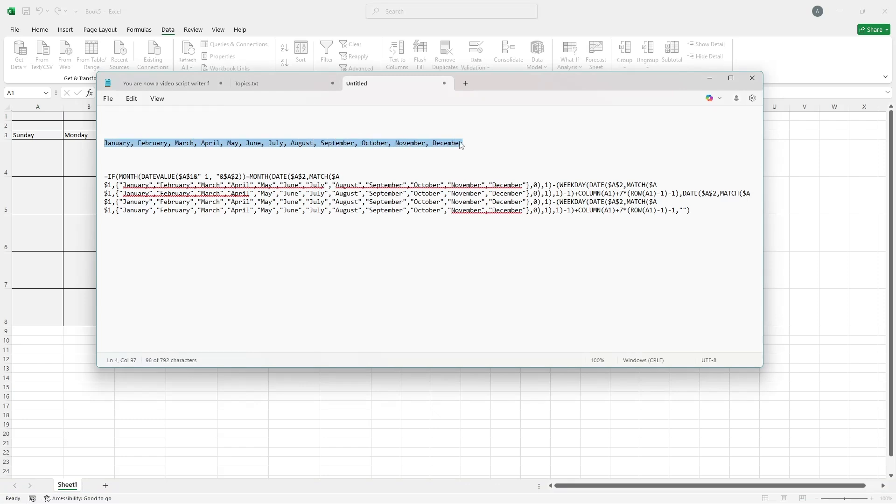
{"action": "left_click", "coordinate": [715, 83]}
{"action": "left_click", "coordinate": [388, 241]}
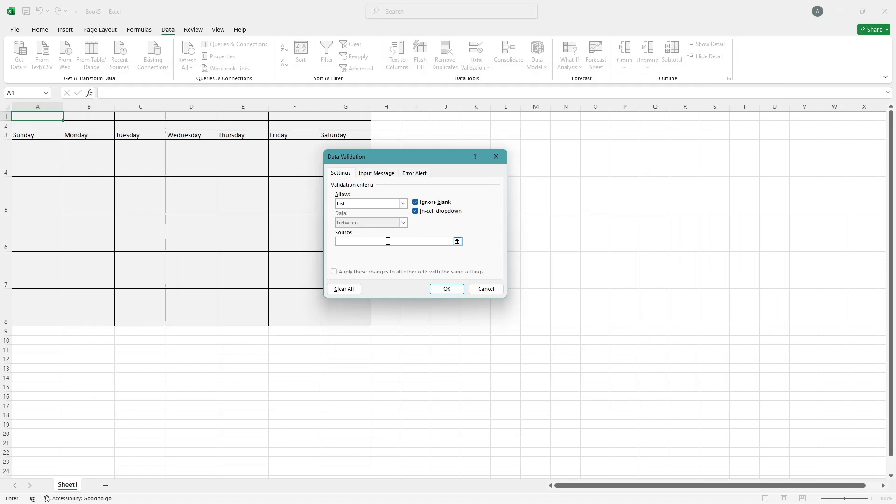
{"action": "key", "text": "ctrl+v"}
- Confirm the month list and pick January from A1's drop-down
{"action": "left_click", "coordinate": [446, 289]}
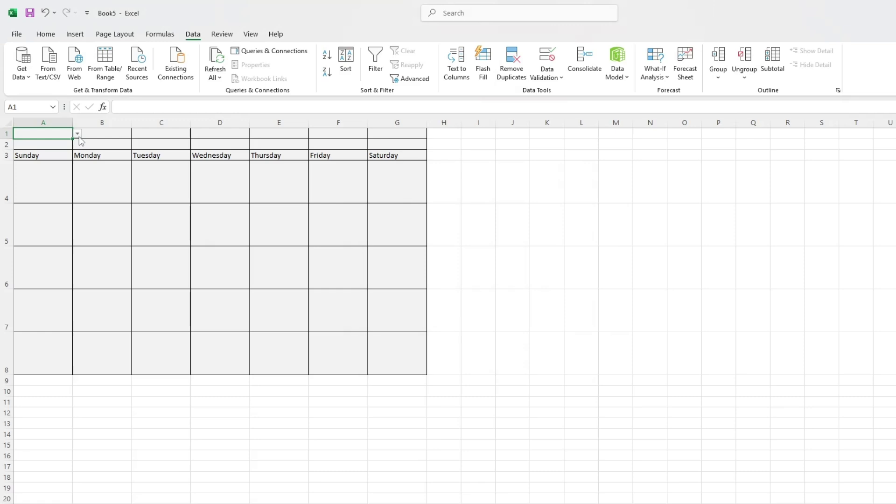
{"action": "left_click", "coordinate": [68, 115]}
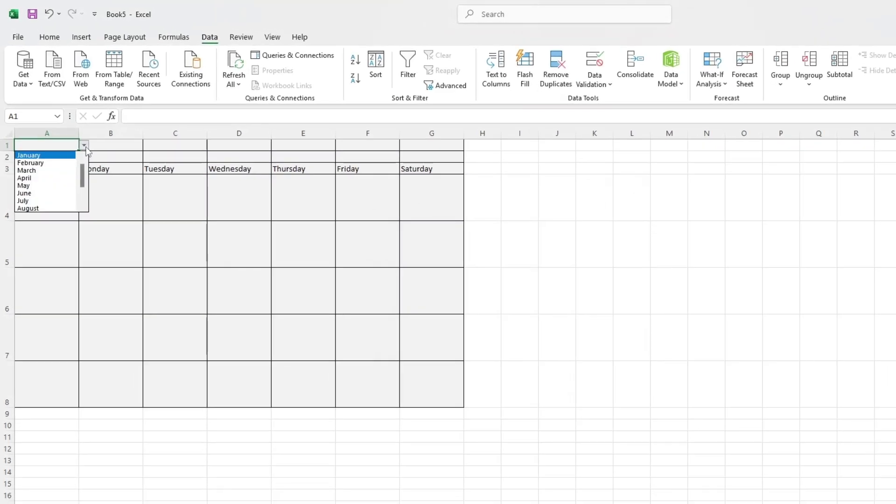
{"action": "left_click", "coordinate": [37, 156]}
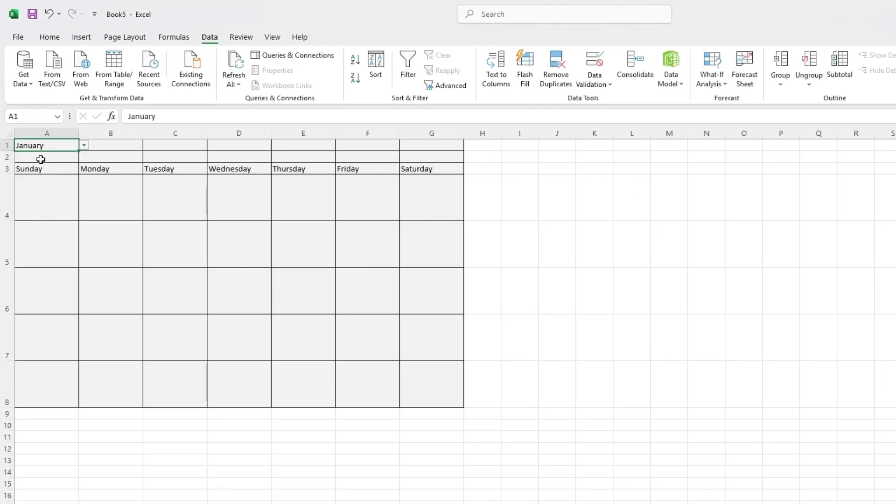
- Enter the year 2025 in cell A2
{"action": "left_click", "coordinate": [40, 159]}
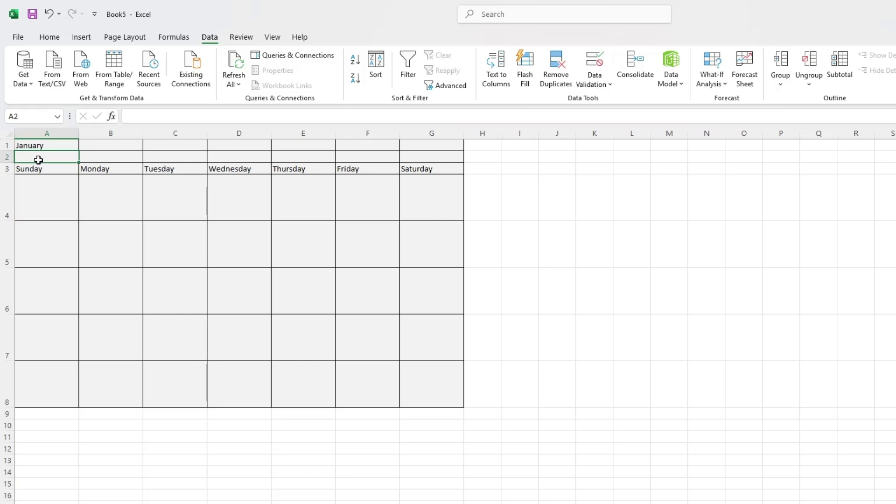
{"action": "type", "text": "2025"}
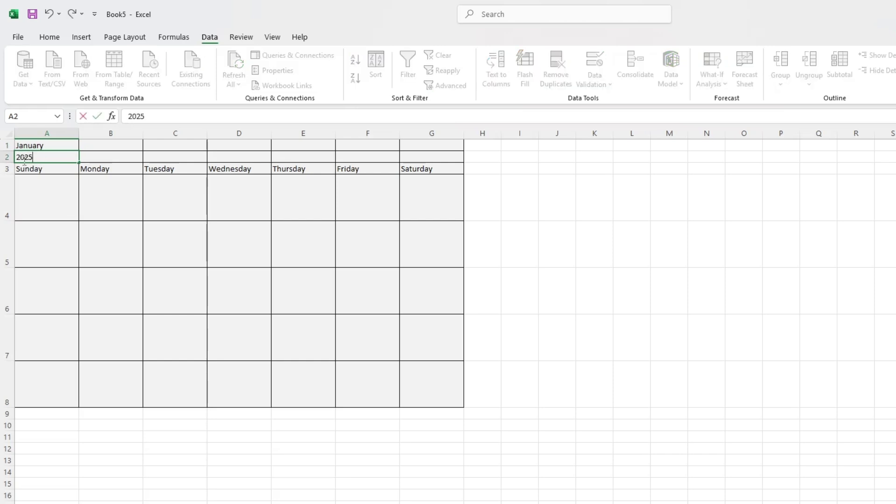
{"action": "key", "text": "Return"}
- Left-align the year in A2 and fill the weekday headings A3:G3 light green
{"action": "left_click", "coordinate": [44, 158]}
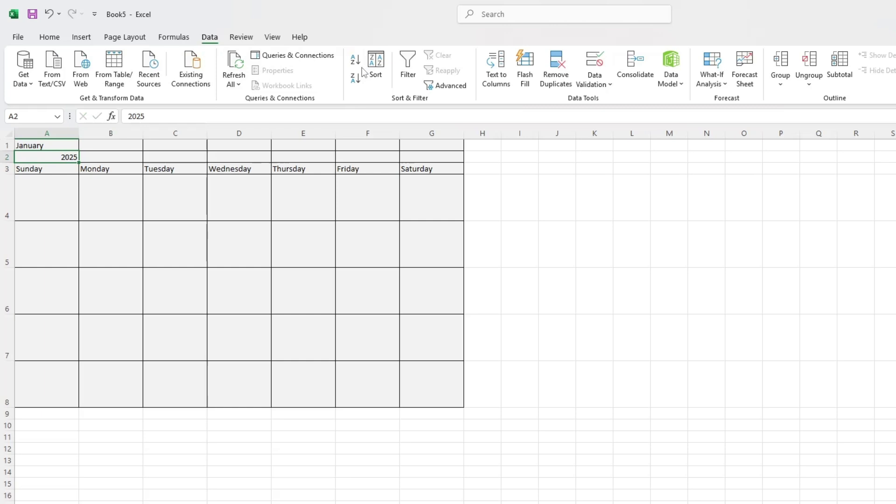
{"action": "left_click", "coordinate": [49, 37]}
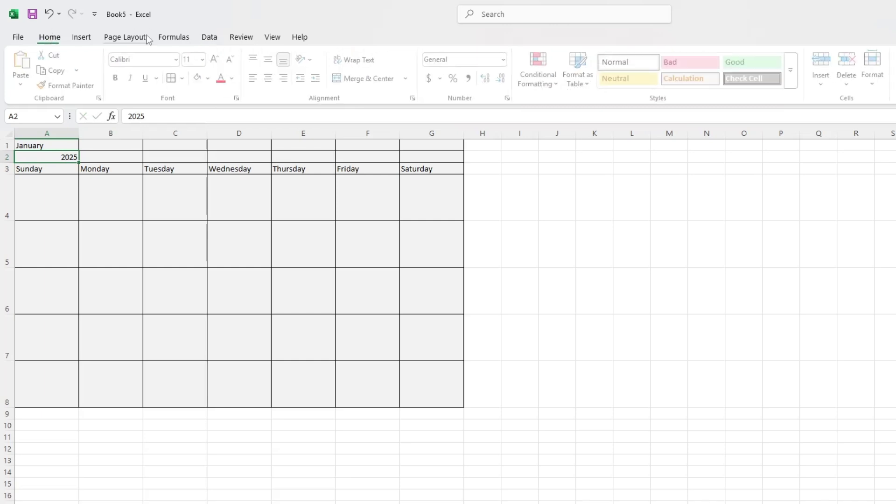
{"action": "left_click", "coordinate": [255, 78]}
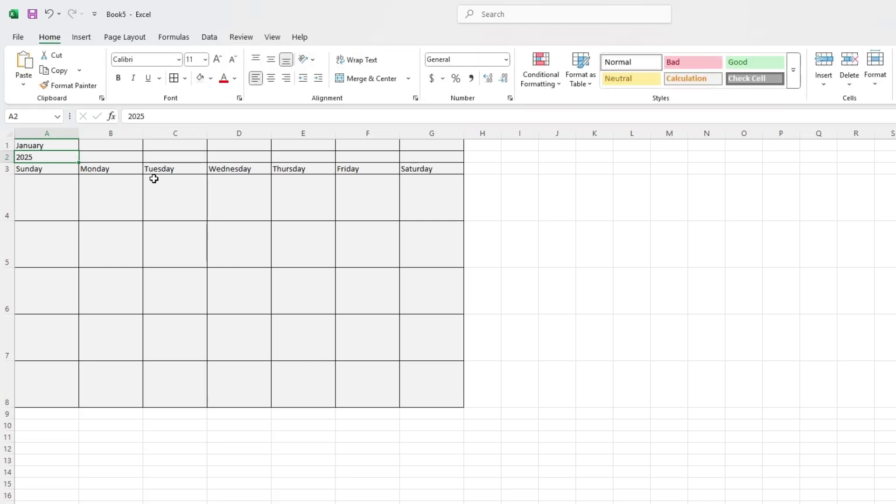
{"action": "left_click_drag", "start_coordinate": [52, 169], "coordinate": [421, 167]}
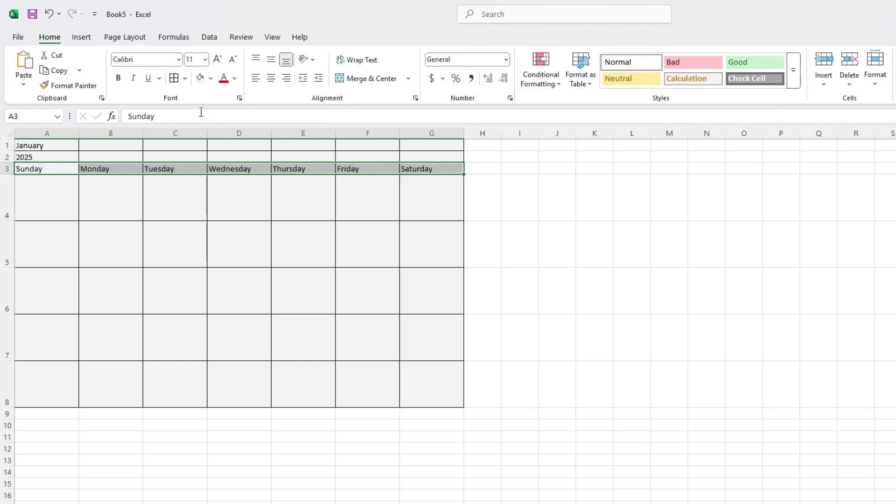
{"action": "left_click", "coordinate": [211, 78]}
{"action": "left_click", "coordinate": [349, 173]}
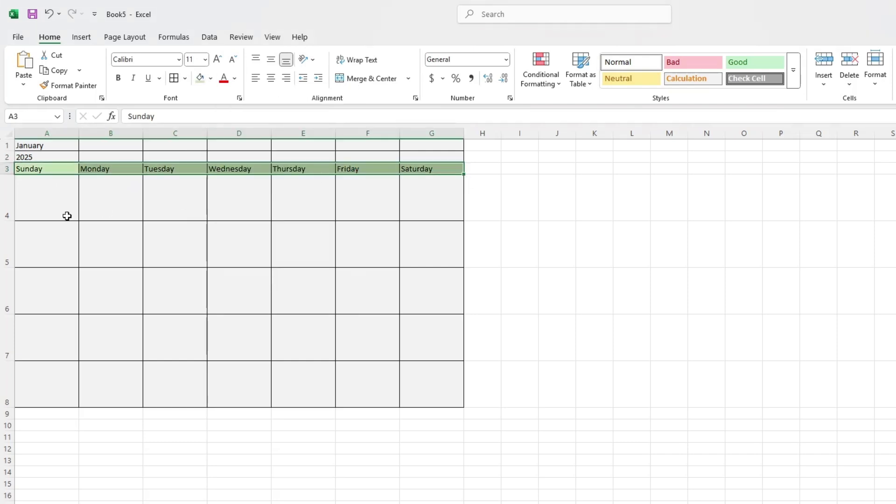
- Set the day grid A4:G8 to font size 9
{"action": "left_click_drag", "start_coordinate": [66, 216], "coordinate": [411, 382]}
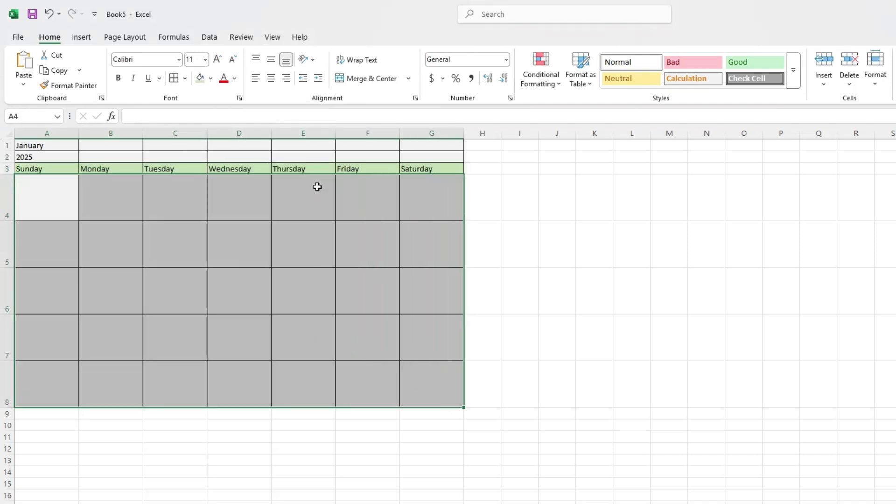
{"action": "left_click", "coordinate": [205, 59]}
{"action": "key", "text": "Escape"}
{"action": "type", "text": "9"}
{"action": "key", "text": "Return"}
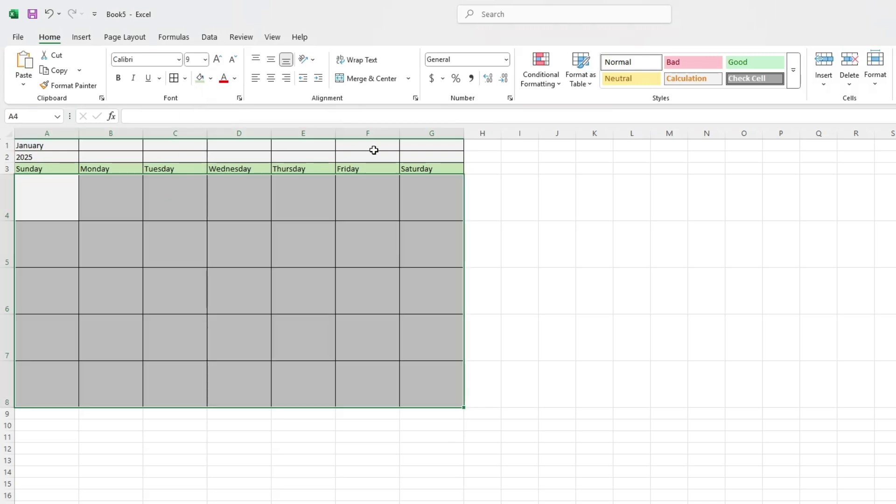
- Centre the weekday headings in row 3 and align A4:G8 top-left
{"action": "left_click_drag", "start_coordinate": [77, 166], "coordinate": [434, 168]}
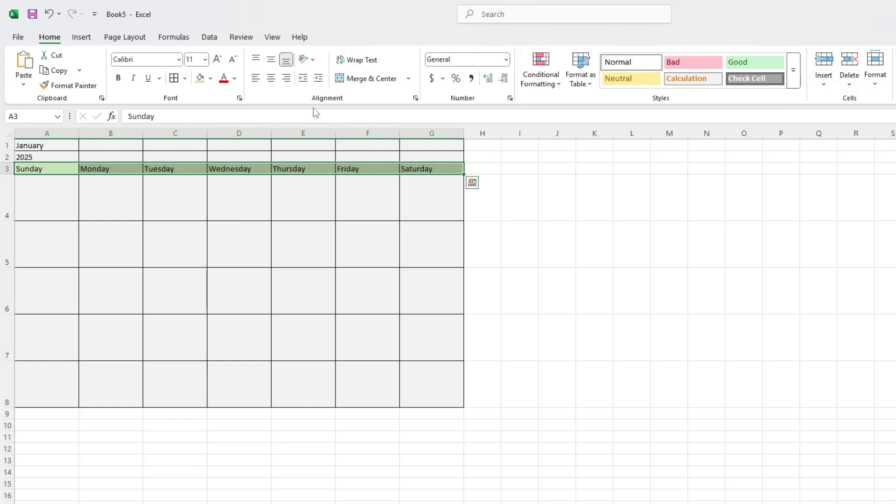
{"action": "left_click", "coordinate": [271, 78]}
{"action": "left_click_drag", "start_coordinate": [59, 200], "coordinate": [418, 374]}
{"action": "left_click", "coordinate": [256, 60]}
{"action": "left_click", "coordinate": [256, 79]}
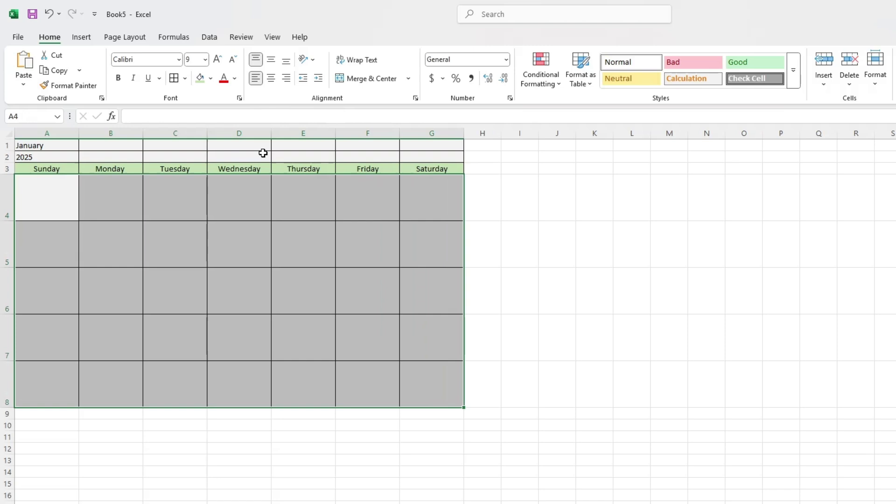
{"action": "left_click", "coordinate": [59, 198]}
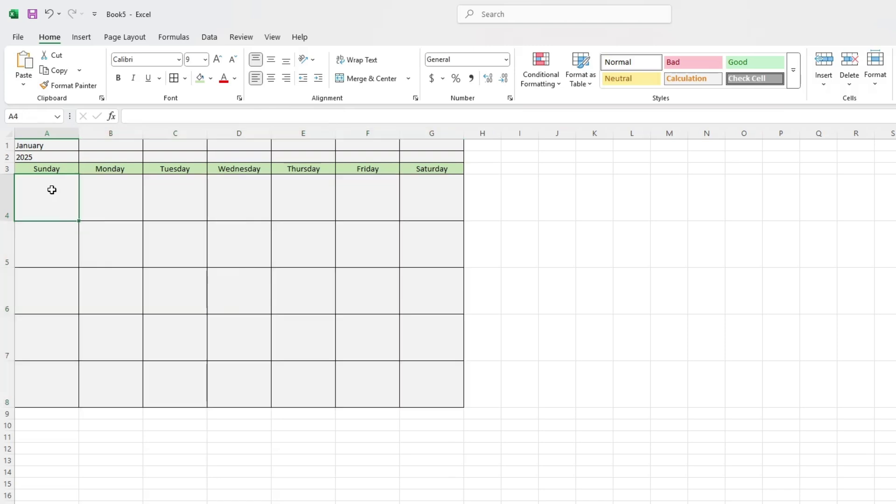
- Copy the IF/MONTH/DATEVALUE calendar formula from Notepad and paste it into A4
{"action": "double_click", "coordinate": [52, 190]}
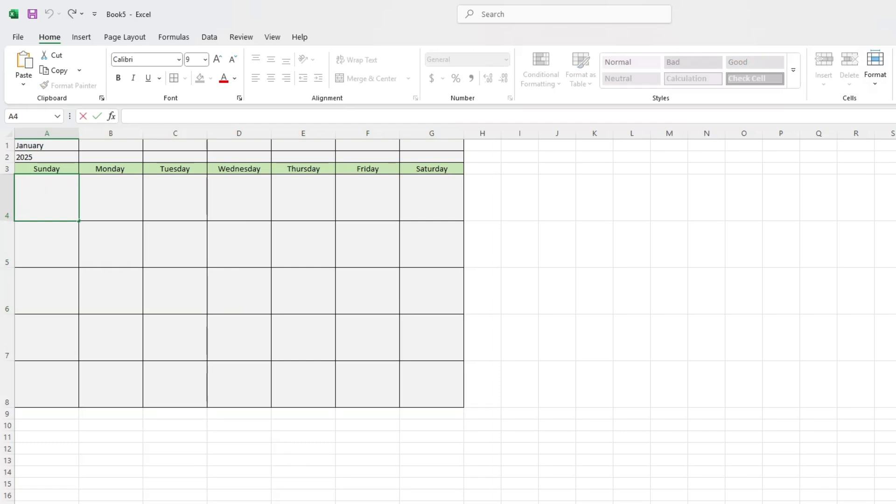
{"action": "key", "text": "alt+Tab"}
{"action": "left_click_drag", "start_coordinate": [872, 264], "coordinate": [121, 230]}
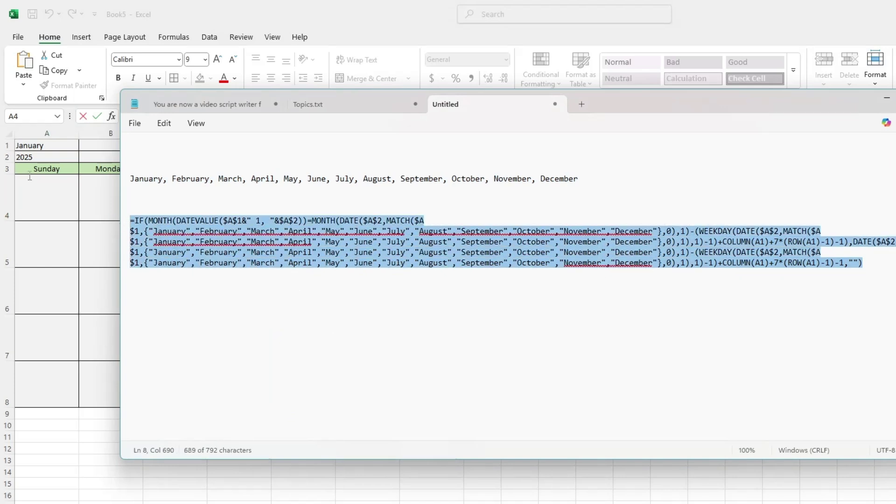
{"action": "key", "text": "ctrl+c"}
{"action": "key", "text": "alt+Tab"}
{"action": "key", "text": "ctrl+v"}
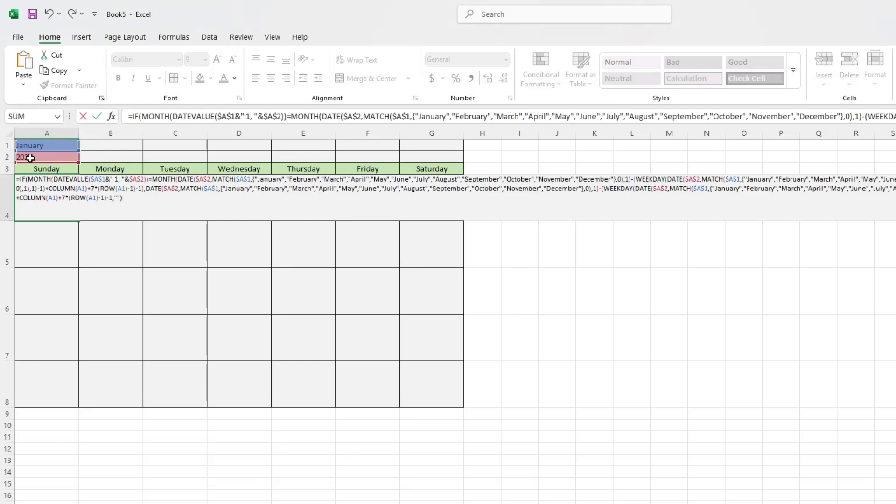
- Commit A4's formula and fill it across A4:G8, showing serials 45658 to 45688
{"action": "left_click", "coordinate": [147, 243]}
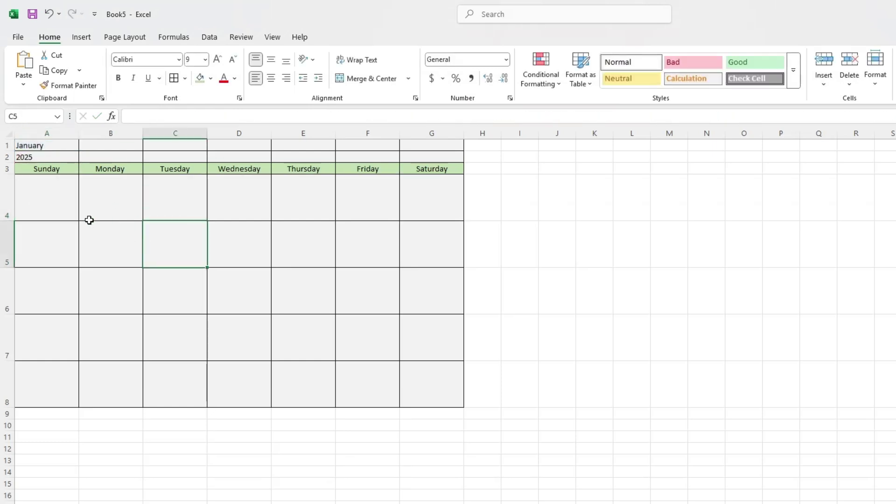
{"action": "left_click", "coordinate": [74, 219]}
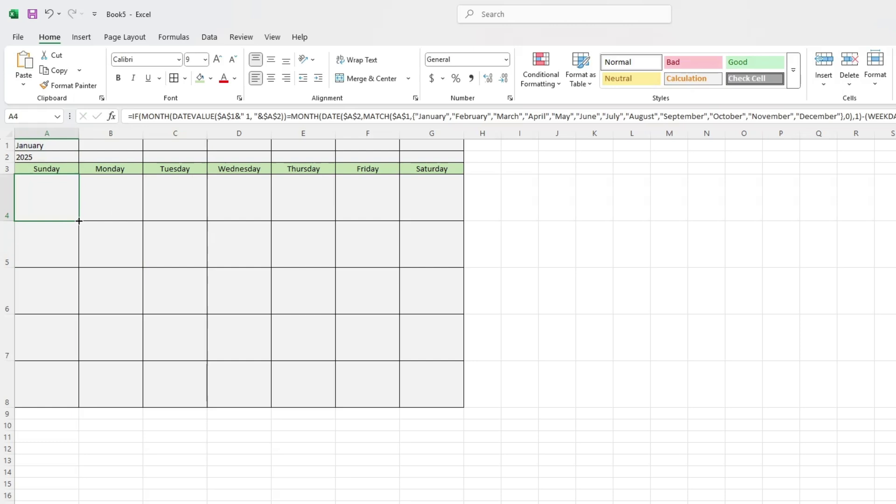
{"action": "left_click_drag", "start_coordinate": [79, 221], "coordinate": [465, 405]}
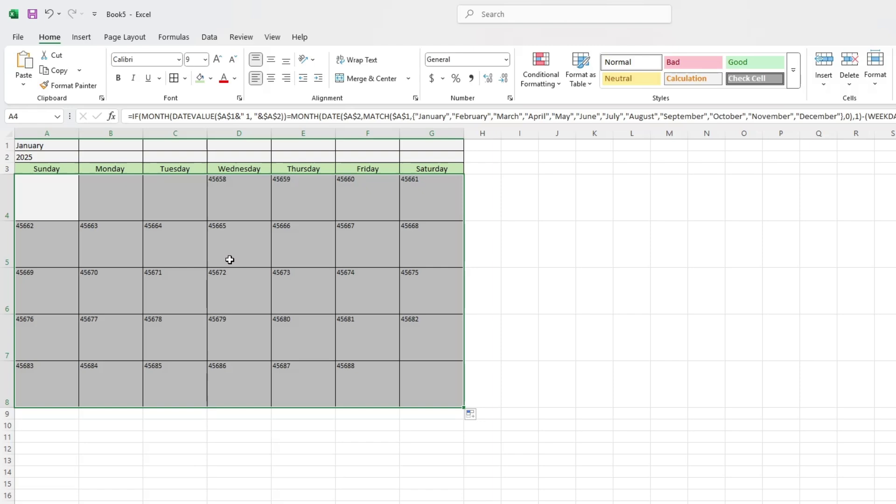
{"action": "left_click", "coordinate": [229, 259]}
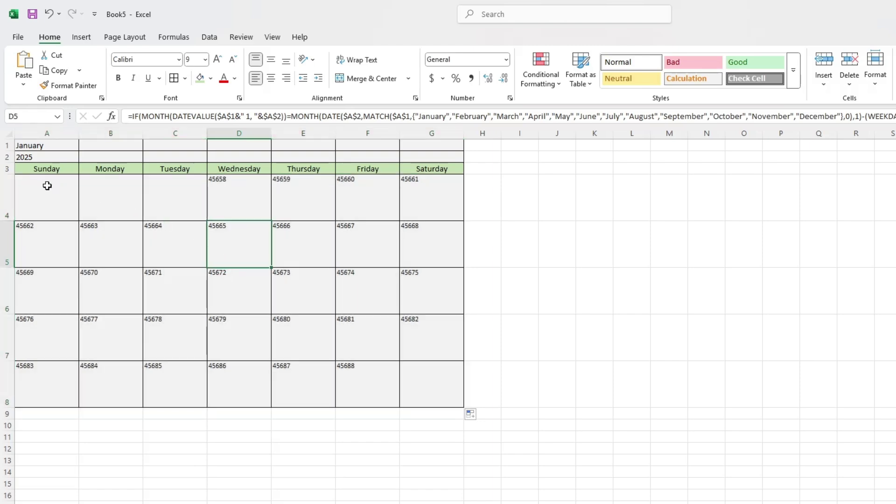
{"action": "left_click_drag", "start_coordinate": [48, 186], "coordinate": [409, 373]}
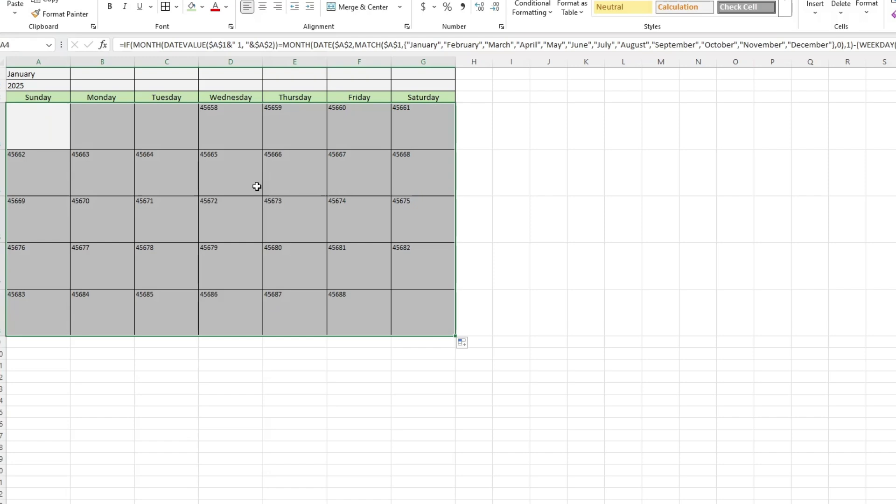
- Give A4:G8 the custom number format "d" so the serials display as day numbers 1–31
{"action": "right_click", "coordinate": [280, 253]}
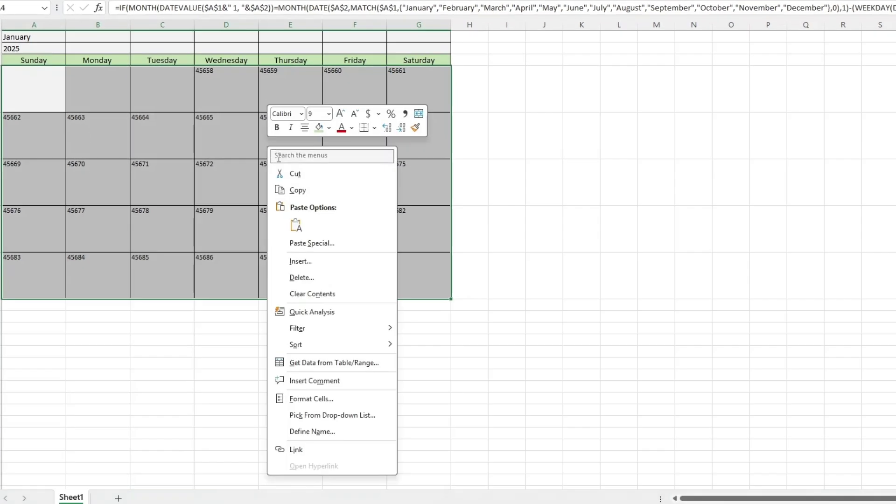
{"action": "left_click", "coordinate": [316, 399]}
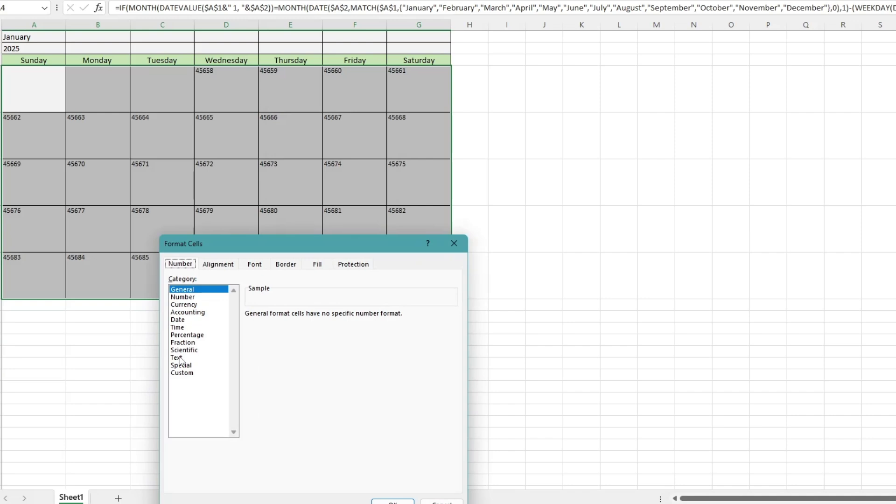
{"action": "left_click", "coordinate": [189, 373]}
{"action": "left_click_drag", "start_coordinate": [270, 324], "coordinate": [247, 324]}
{"action": "type", "text": "d"}
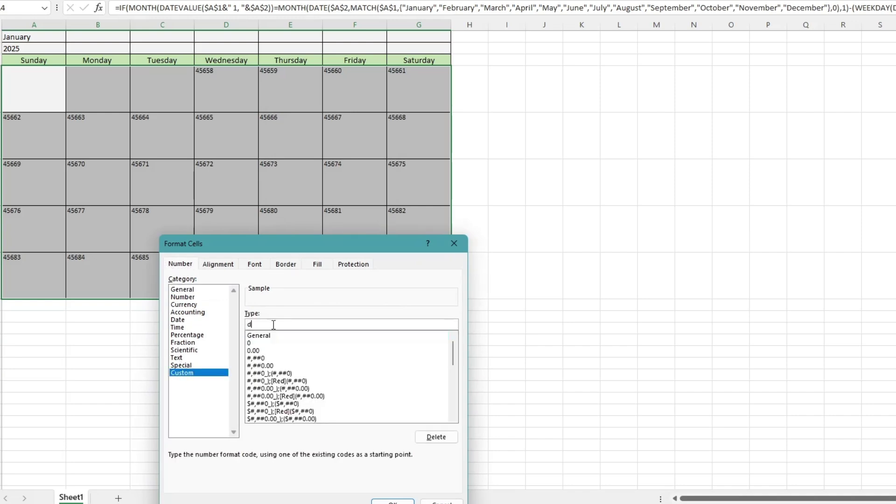
{"action": "left_click", "coordinate": [388, 501]}
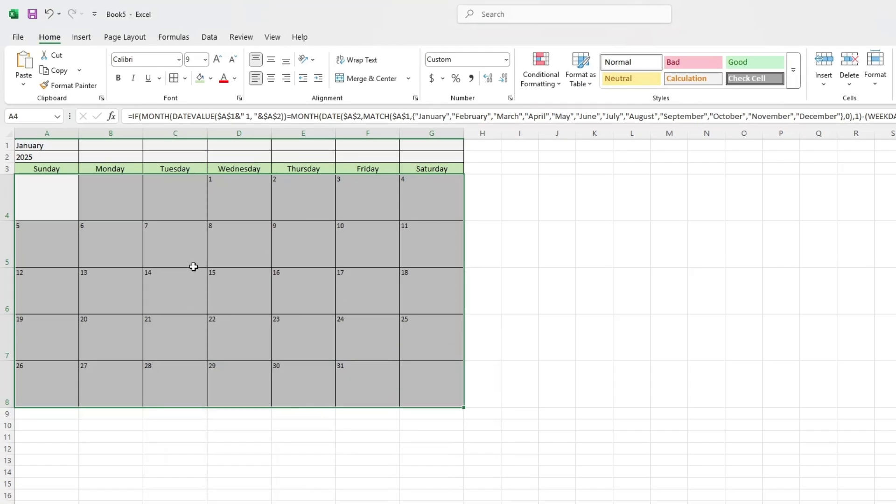
- Pick April, then May, from A1's month drop-down and check the day formula in D5
{"action": "left_click", "coordinate": [189, 245]}
{"action": "left_click", "coordinate": [70, 124]}
{"action": "left_click", "coordinate": [84, 146]}
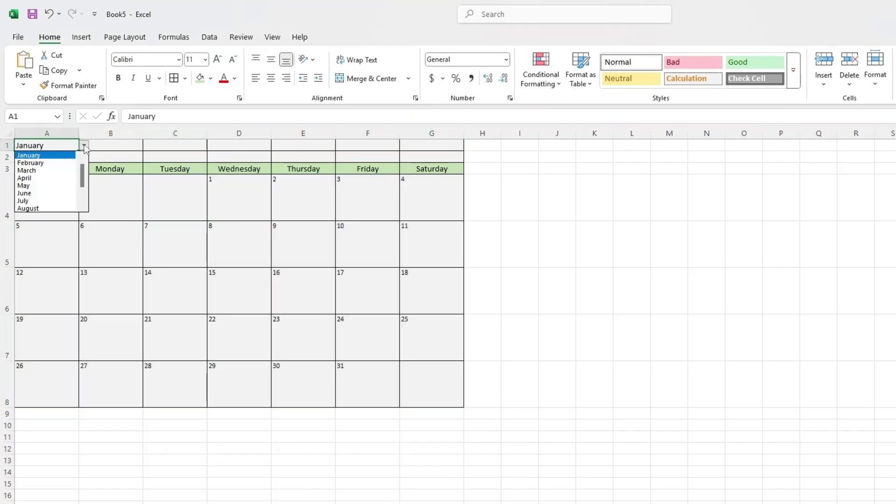
{"action": "left_click", "coordinate": [28, 178]}
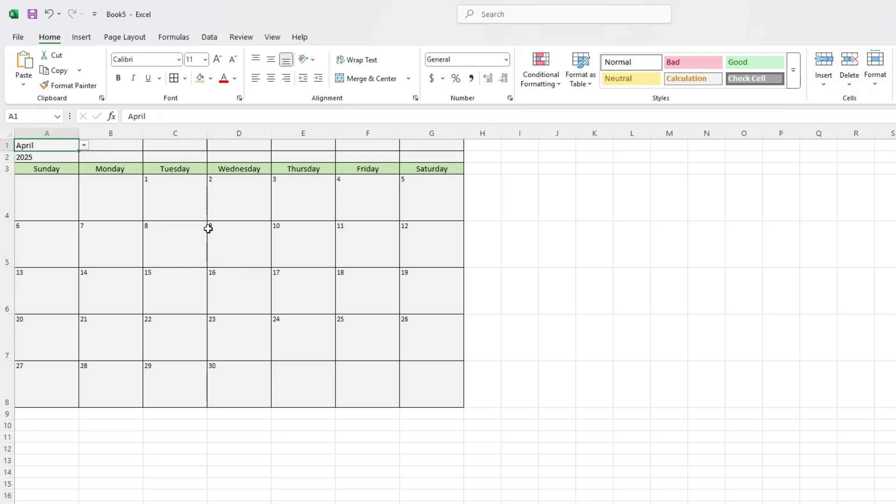
{"action": "left_click", "coordinate": [84, 146]}
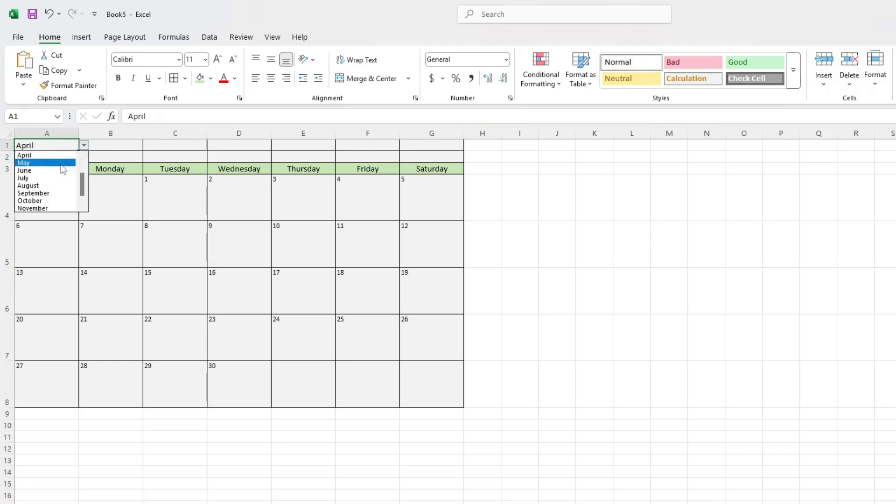
{"action": "left_click", "coordinate": [60, 163]}
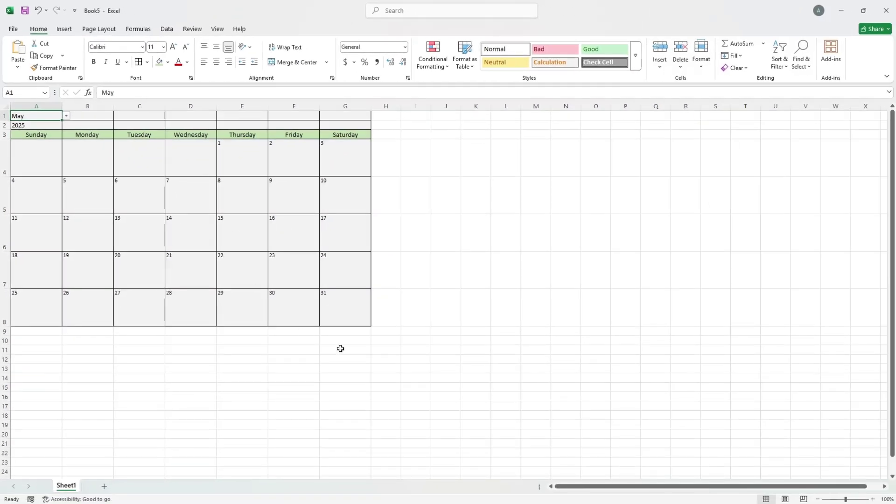
{"action": "left_click", "coordinate": [416, 308]}
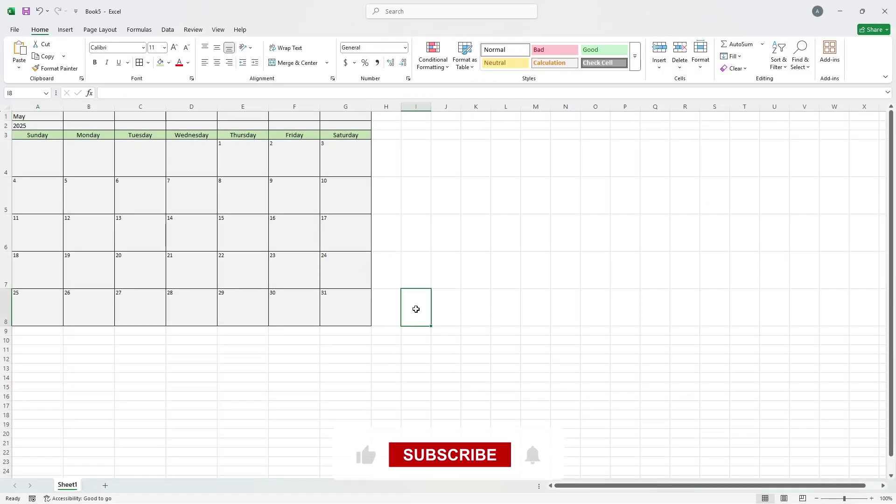
{"action": "left_click", "coordinate": [180, 203]}
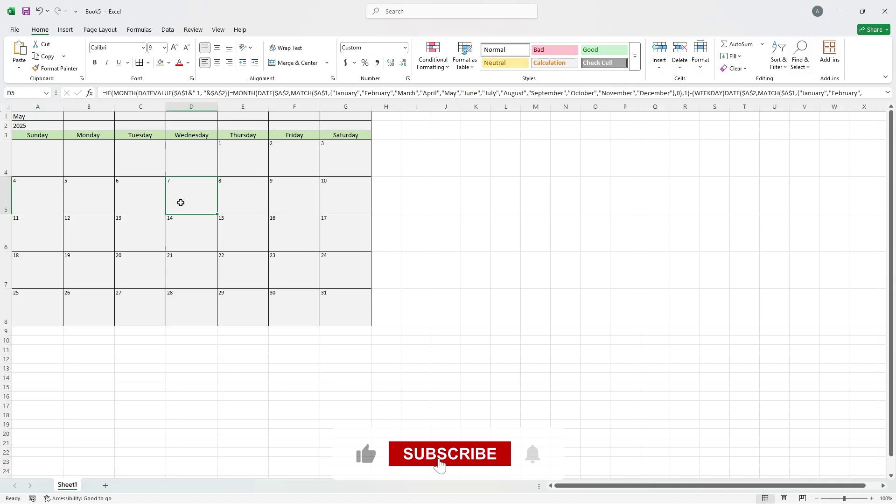